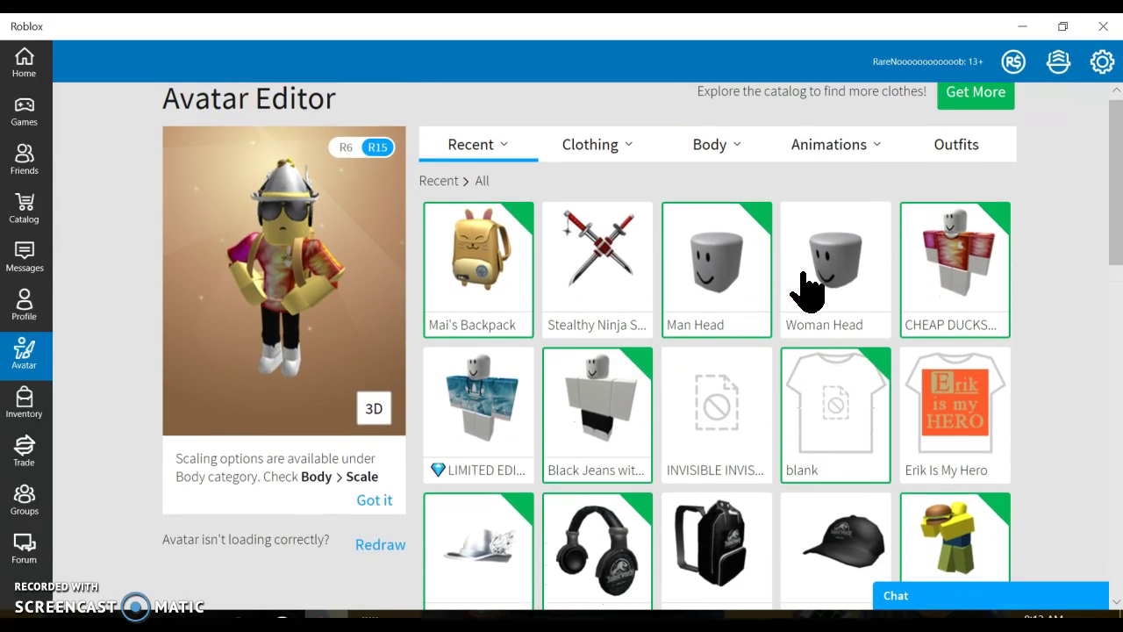
pyautogui.scroll(-2, 809, 285)
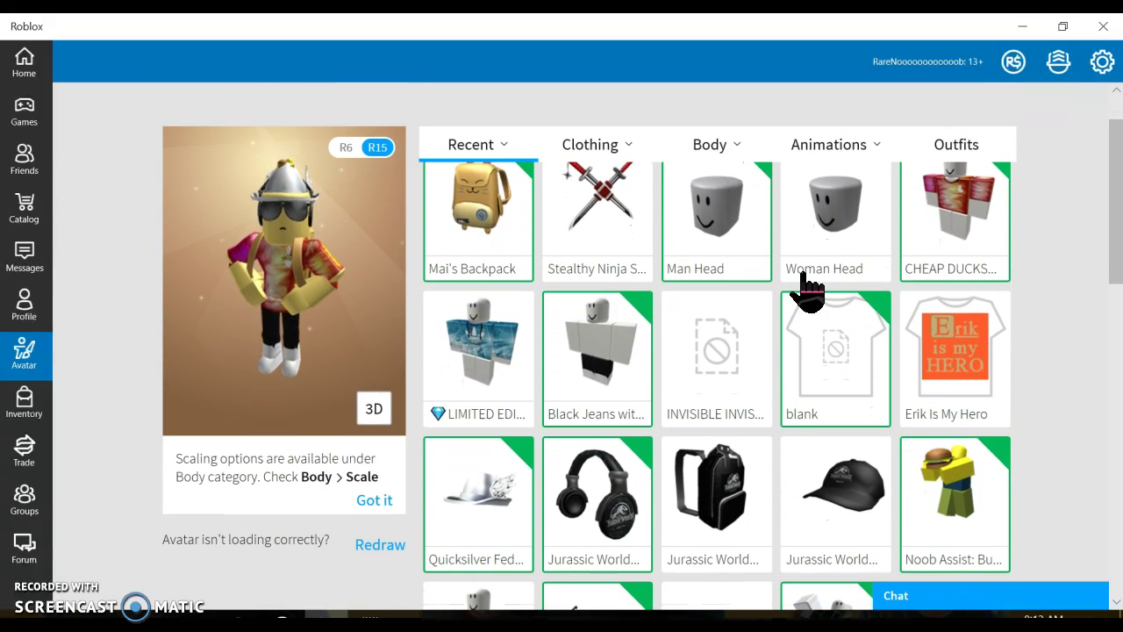
pyautogui.scroll(-3, 809, 289)
pyautogui.scroll(-2, 809, 290)
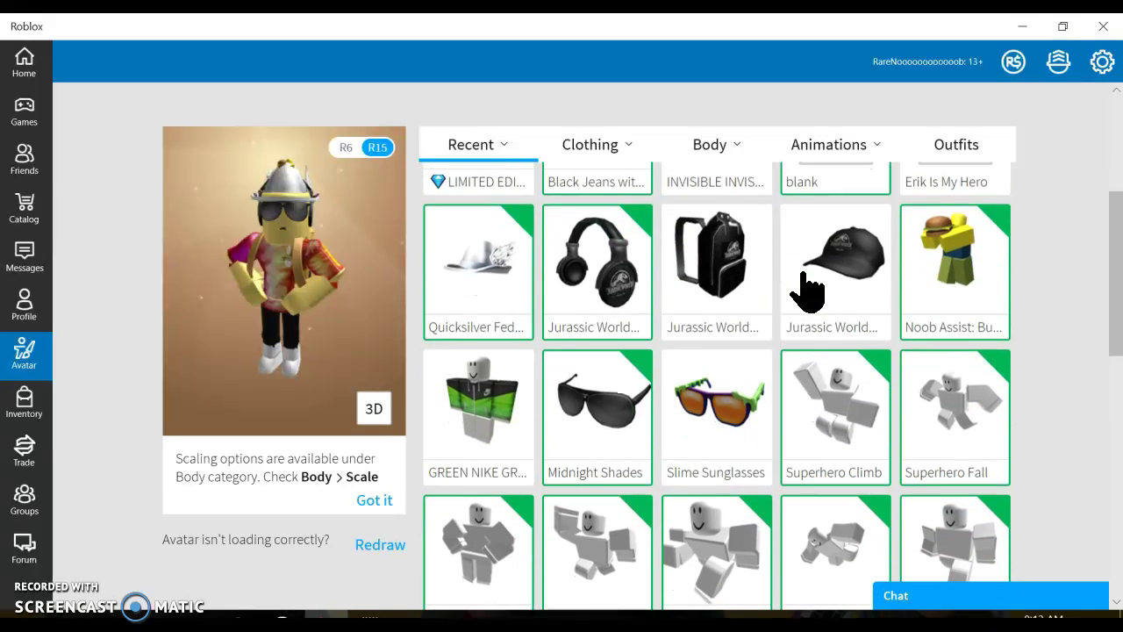
pyautogui.scroll(-2, 808, 289)
pyautogui.scroll(-1, 809, 289)
pyautogui.scroll(-2, 809, 289)
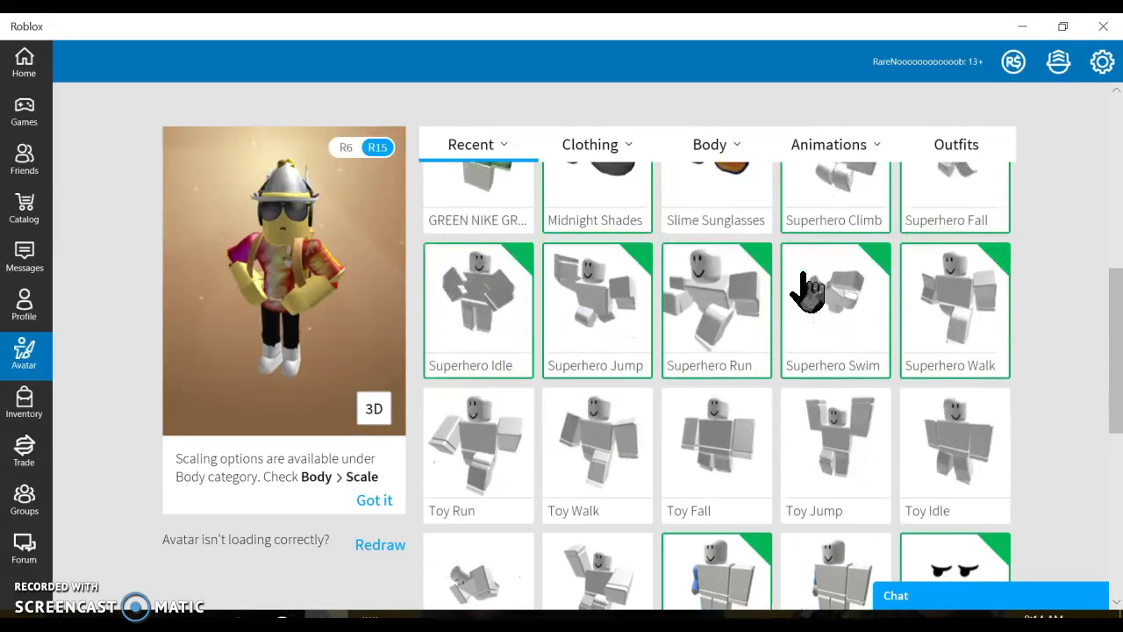
pyautogui.scroll(-2, 809, 289)
pyautogui.scroll(-2, 809, 290)
pyautogui.scroll(-1, 809, 289)
pyautogui.scroll(-2, 809, 290)
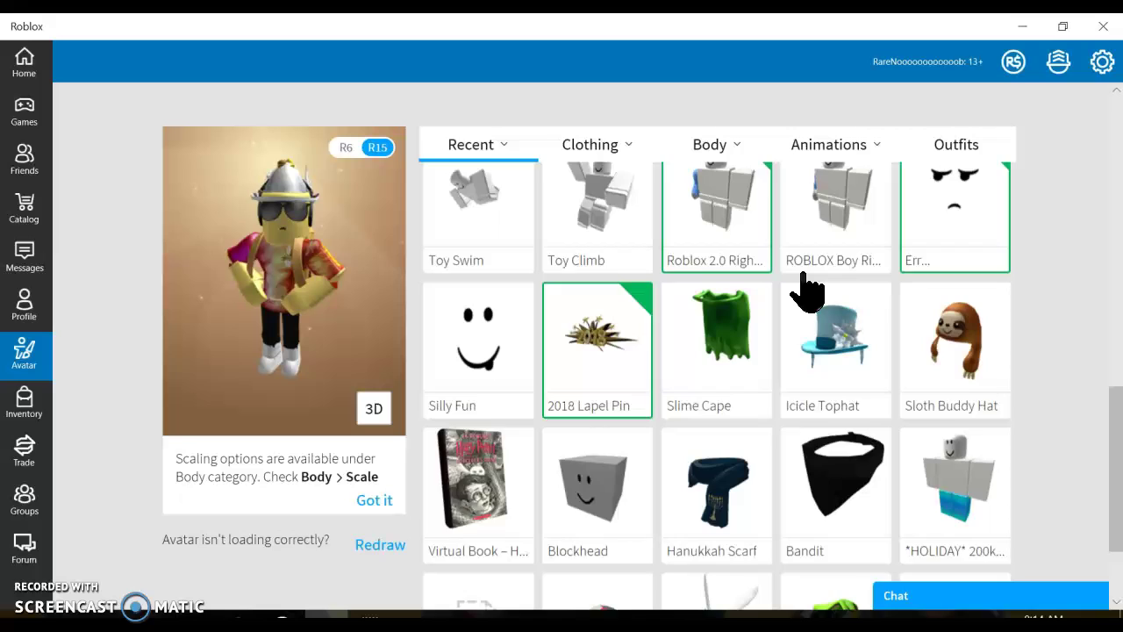
pyautogui.scroll(-2, 809, 289)
pyautogui.scroll(4, 809, 289)
pyautogui.scroll(2, 809, 289)
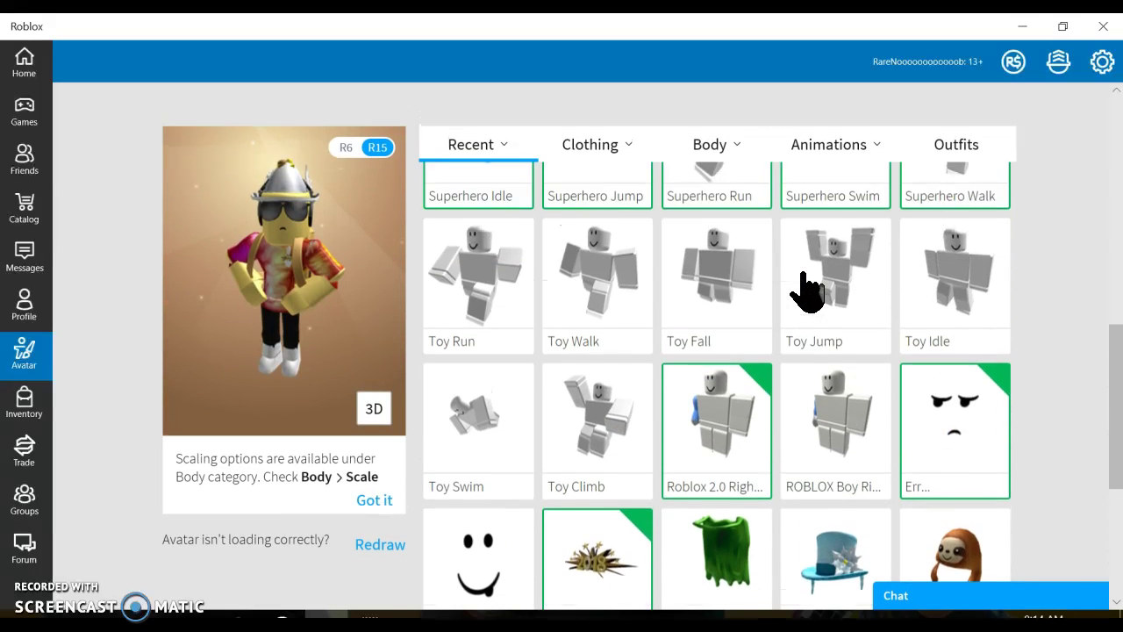
pyautogui.scroll(3, 809, 290)
pyautogui.scroll(3, 809, 289)
pyautogui.scroll(3, 809, 289)
pyautogui.scroll(2, 809, 289)
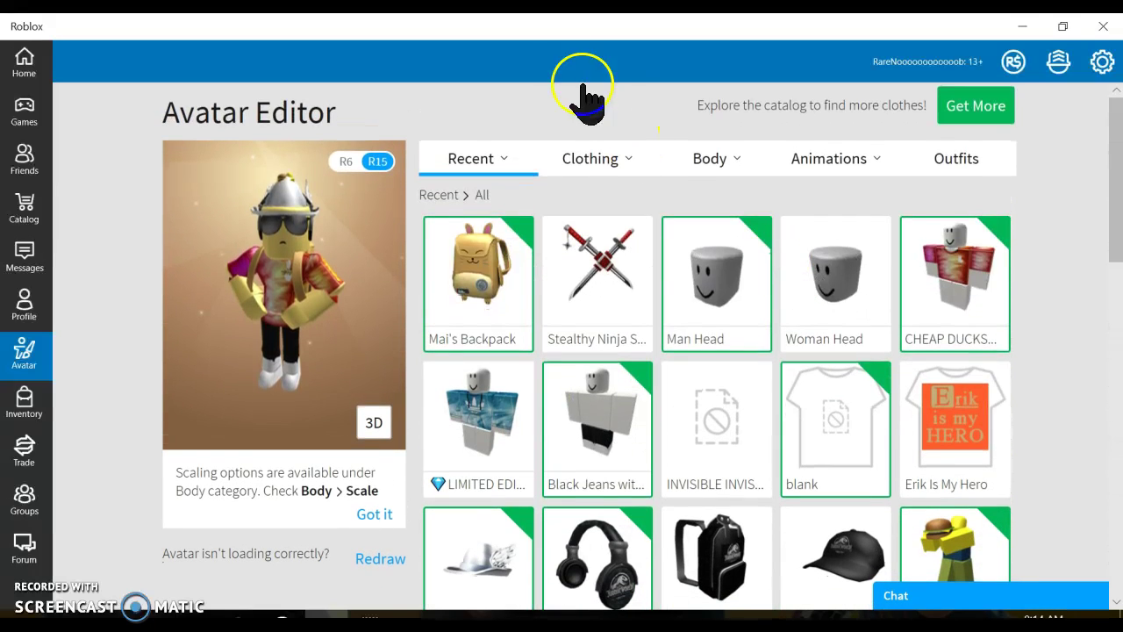
# Browse the owned hats, hair, face, neck, shoulder and front accessories.
pyautogui.moveTo(597, 158)
pyautogui.click(574, 213)
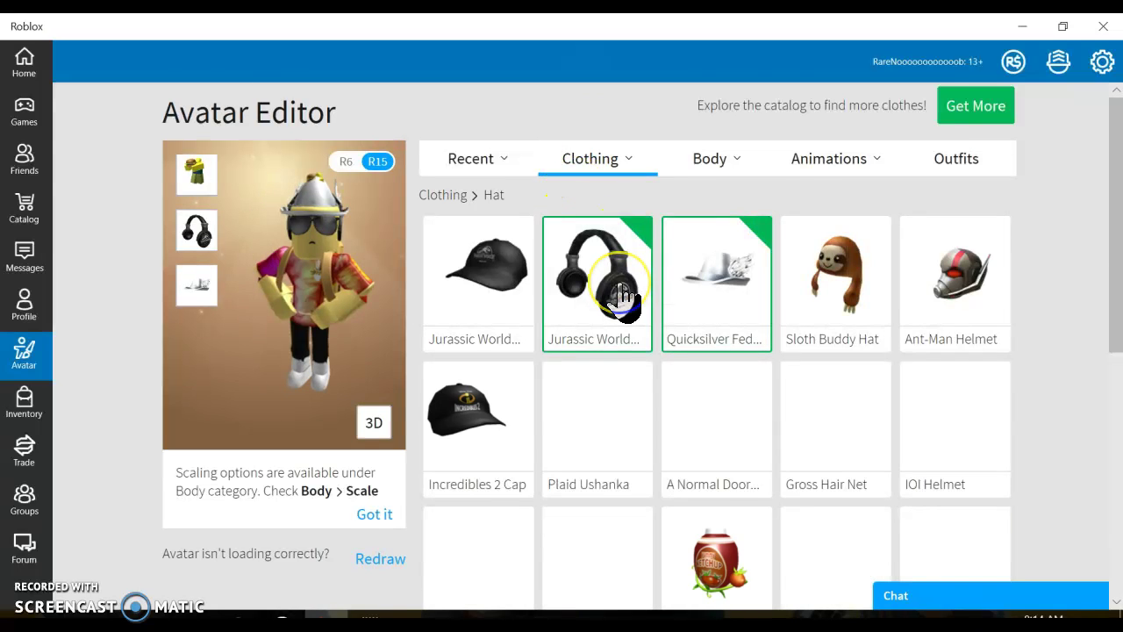
pyautogui.scroll(-3, 619, 285)
pyautogui.scroll(-3, 618, 285)
pyautogui.scroll(-3, 618, 285)
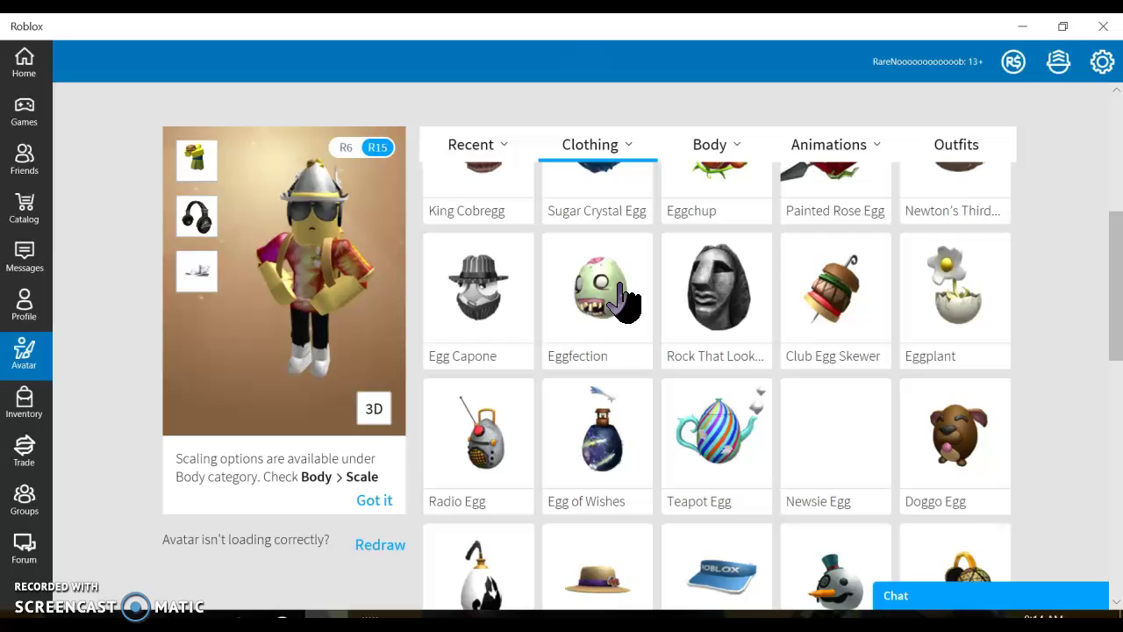
pyautogui.scroll(-2, 623, 301)
pyautogui.scroll(-2, 623, 301)
pyautogui.scroll(-3, 623, 301)
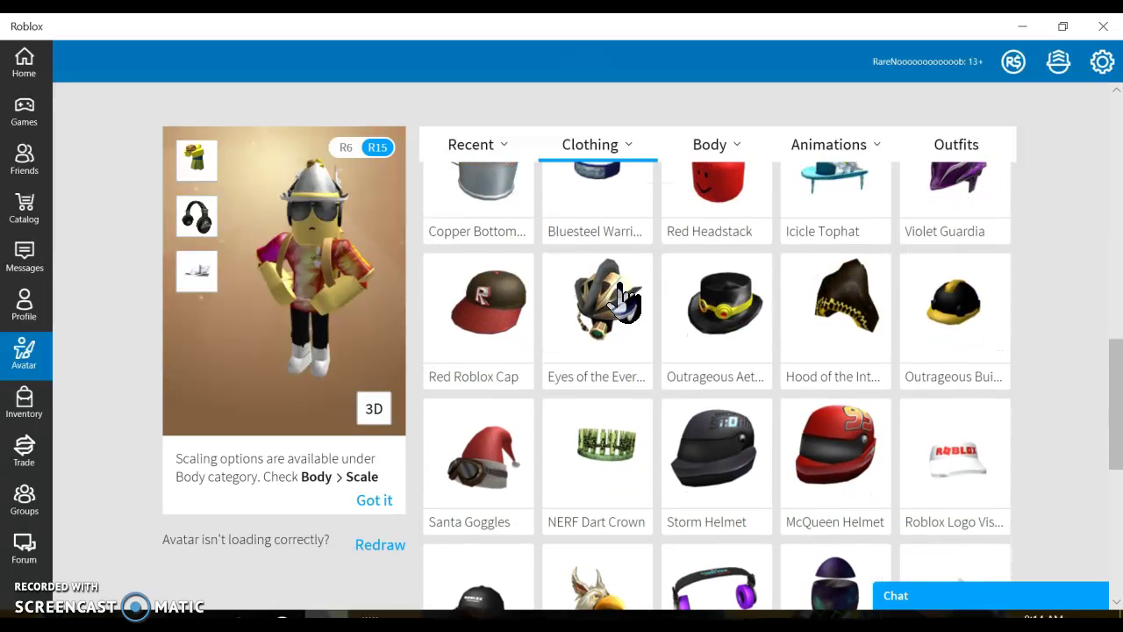
pyautogui.scroll(-3, 623, 300)
pyautogui.scroll(-2, 623, 301)
pyautogui.scroll(5, 623, 301)
pyautogui.scroll(3, 623, 301)
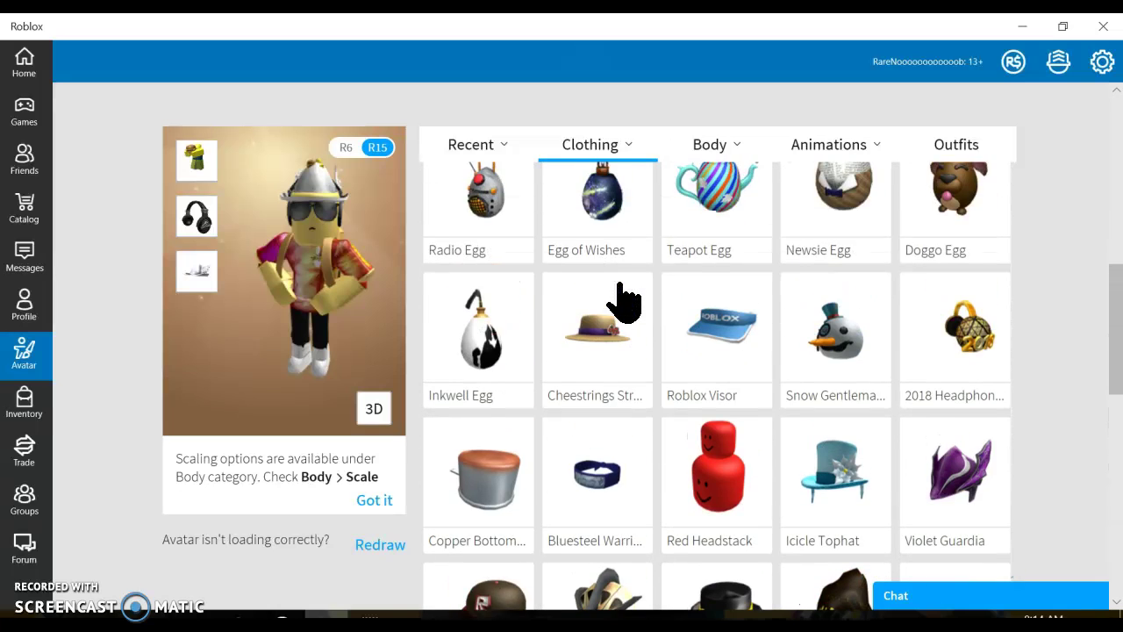
pyautogui.click(589, 143)
pyautogui.click(613, 199)
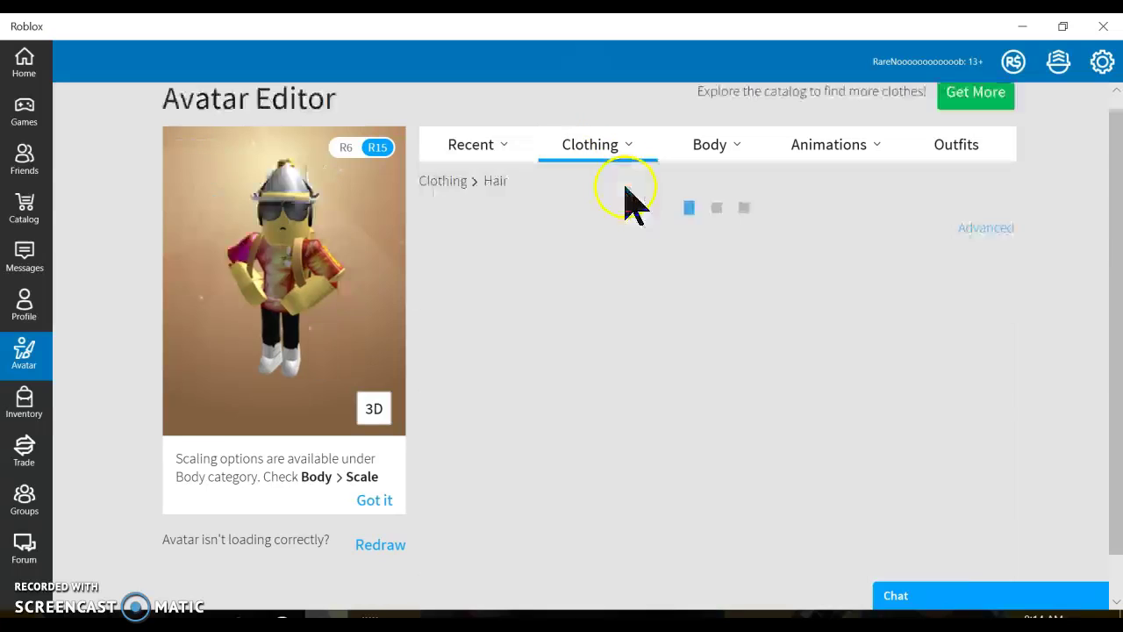
pyautogui.click(623, 144)
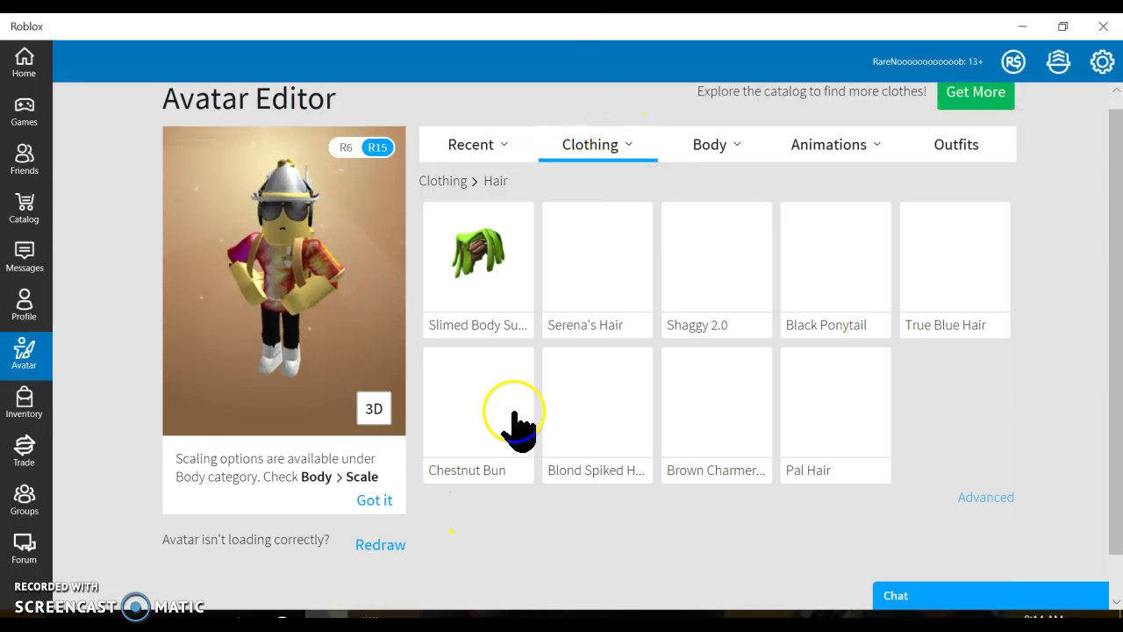
pyautogui.click(612, 143)
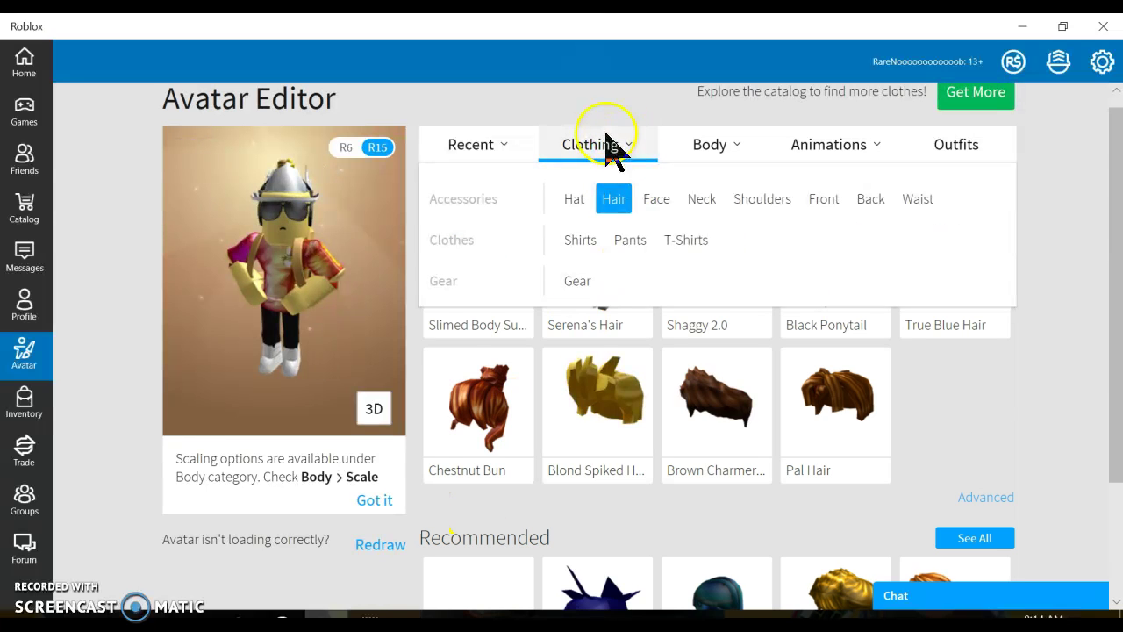
pyautogui.click(659, 199)
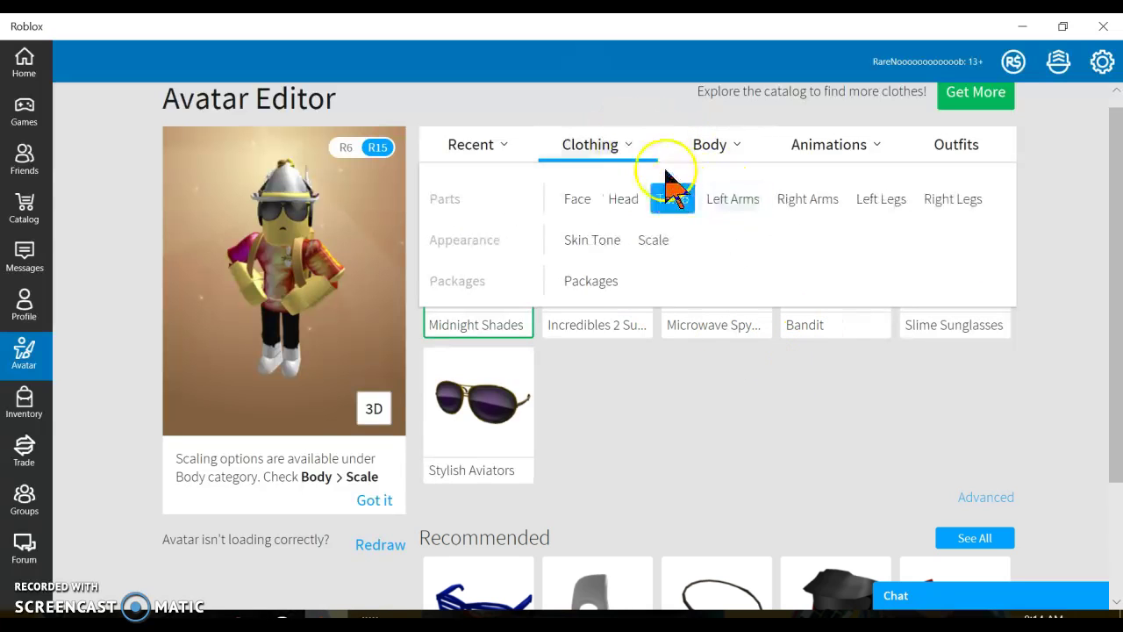
pyautogui.click(702, 199)
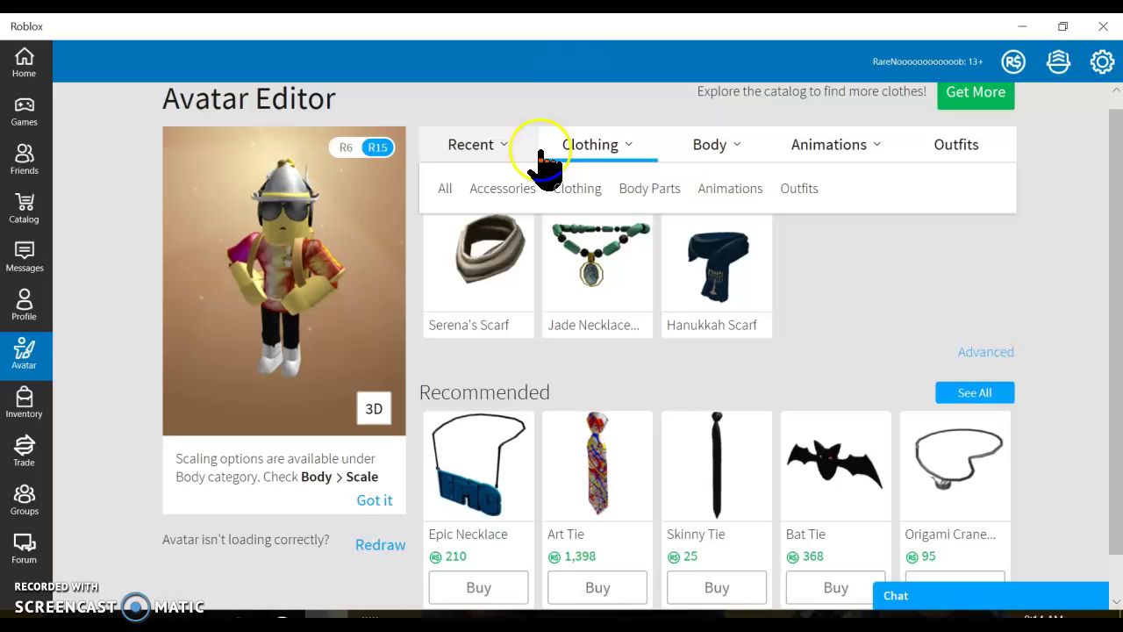
pyautogui.moveTo(590, 144)
pyautogui.click(771, 211)
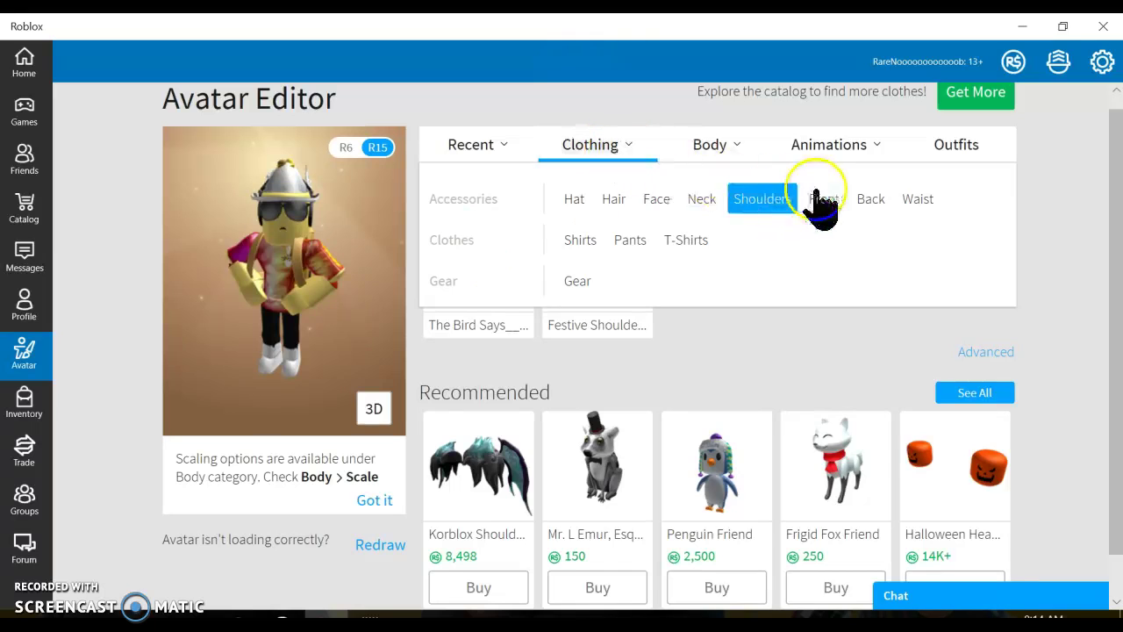
pyautogui.click(826, 199)
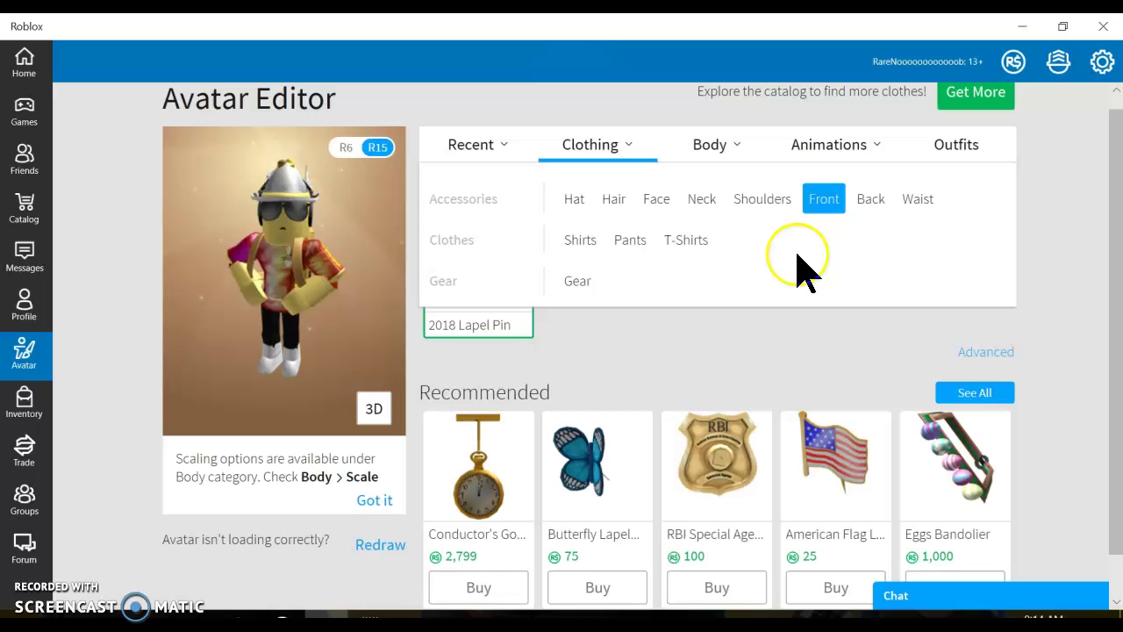
# Equip the Stealthy Ninja crossed swords on the back, then view waist items and shirts.
pyautogui.click(870, 201)
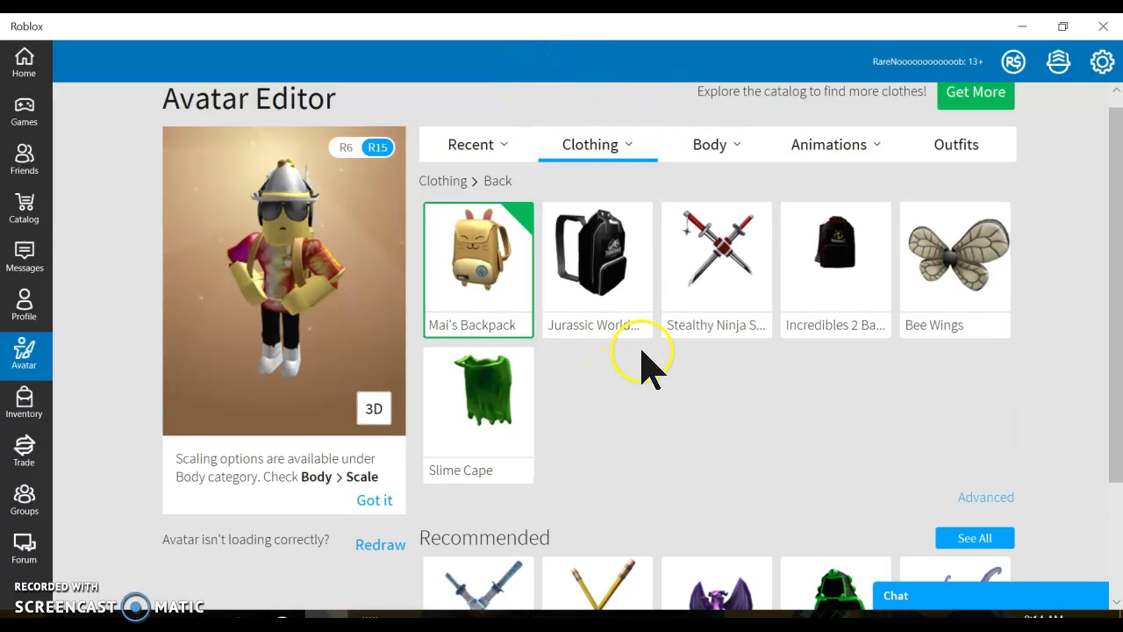
pyautogui.click(717, 259)
pyautogui.moveTo(597, 145)
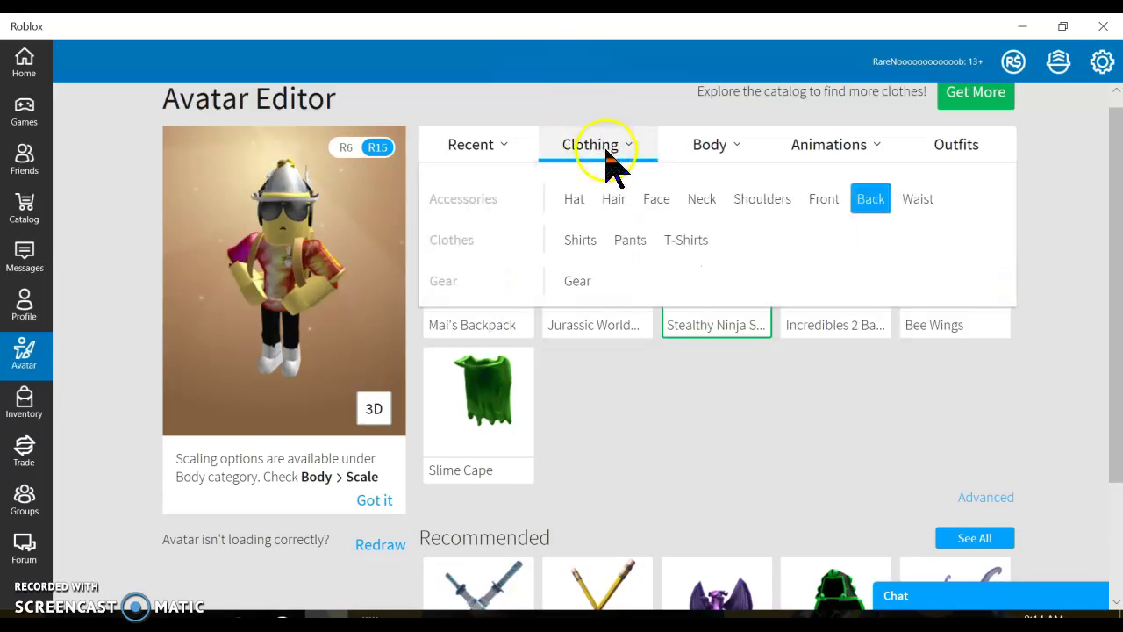
pyautogui.click(918, 198)
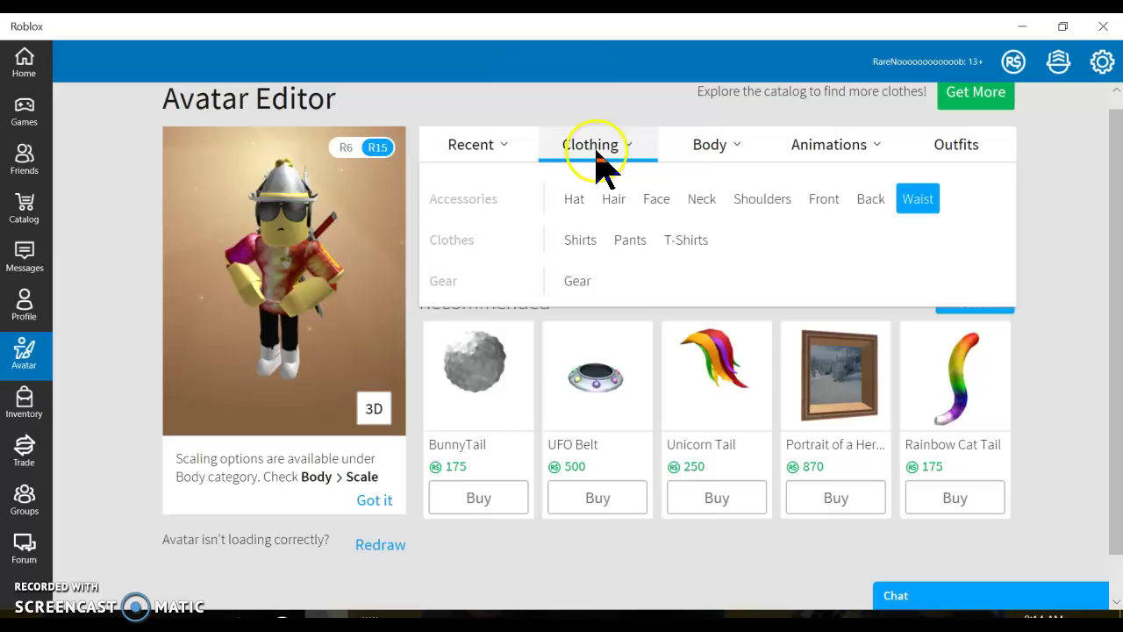
pyautogui.click(579, 239)
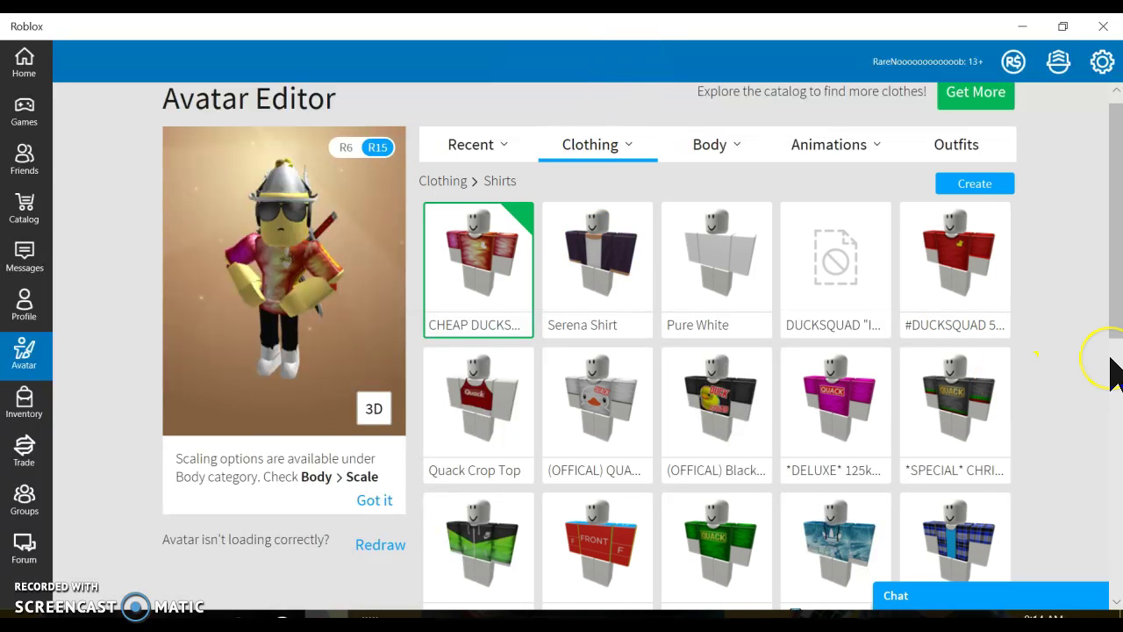
pyautogui.scroll(-5, 1113, 368)
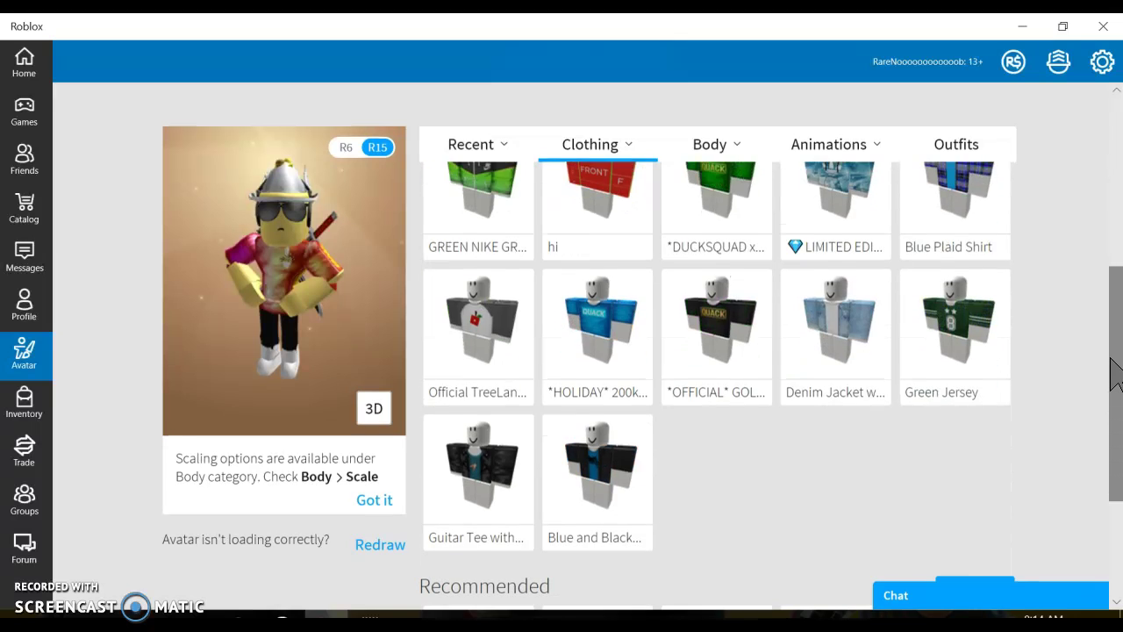
pyautogui.scroll(5, 1112, 264)
pyautogui.moveTo(597, 158)
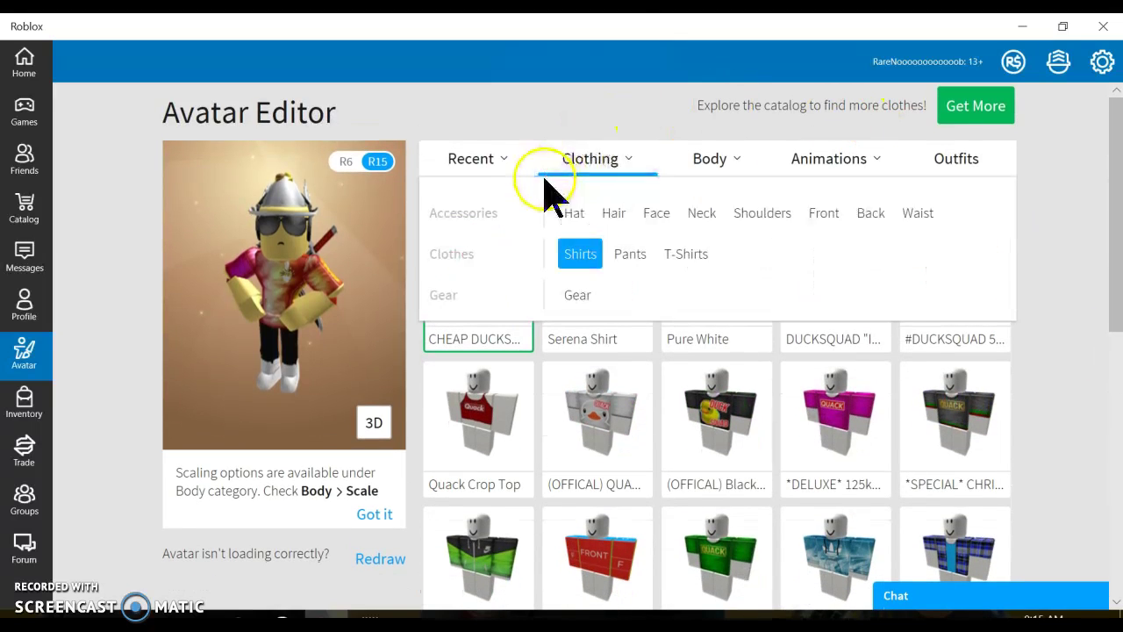
# View the owned pants, T-shirts and gear lists in turn.
pyautogui.click(630, 254)
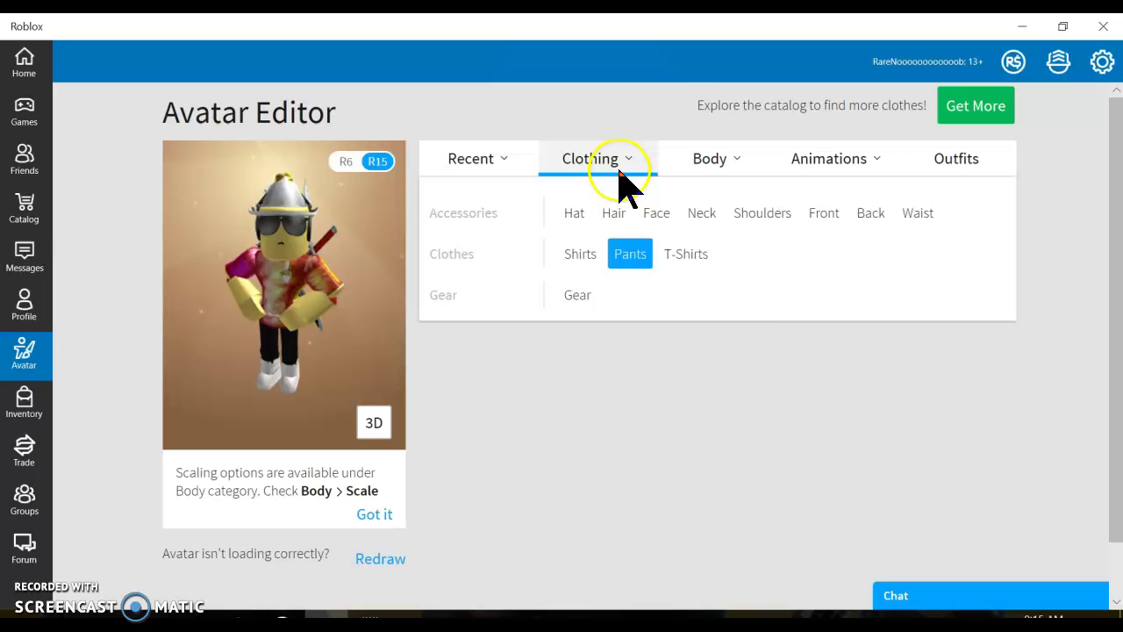
pyautogui.click(693, 255)
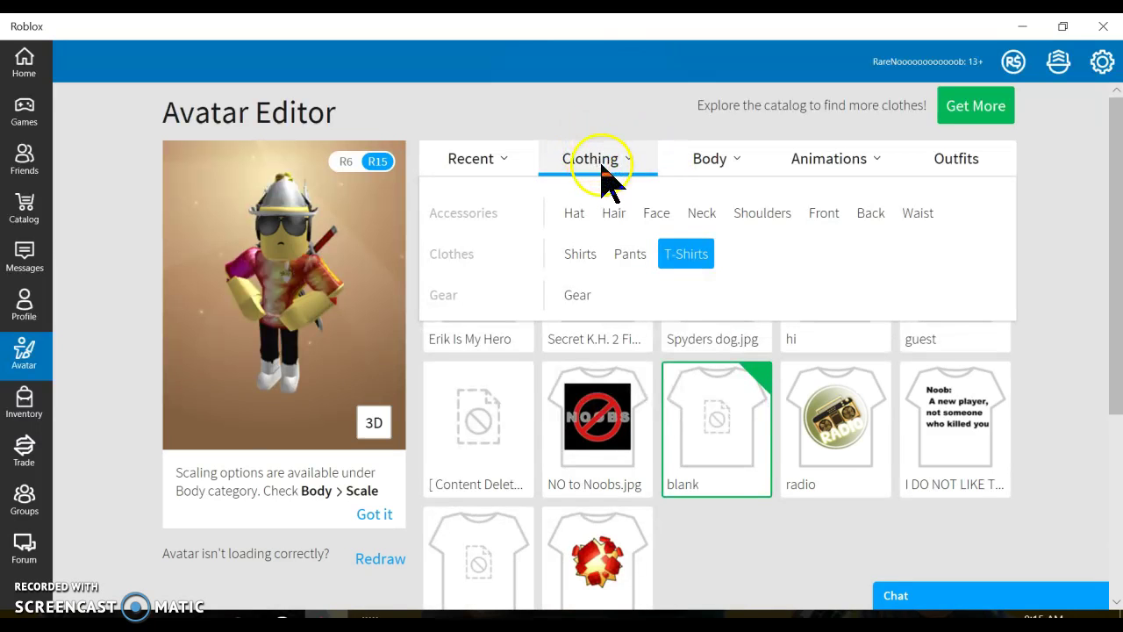
pyautogui.click(578, 297)
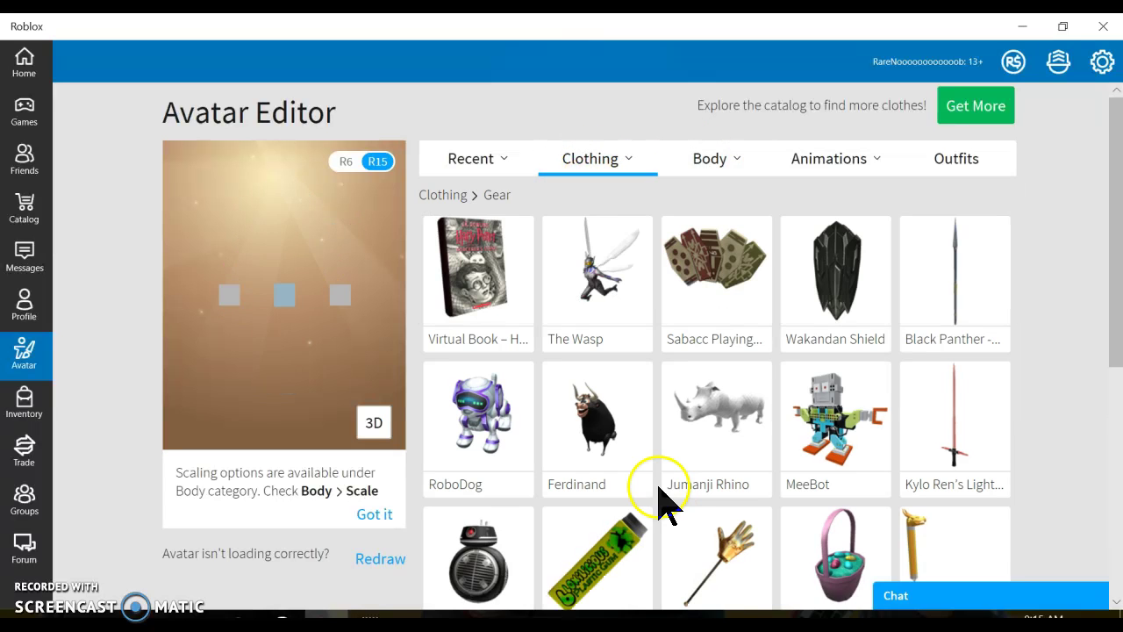
pyautogui.scroll(-3, 878, 395)
pyautogui.scroll(5, 877, 395)
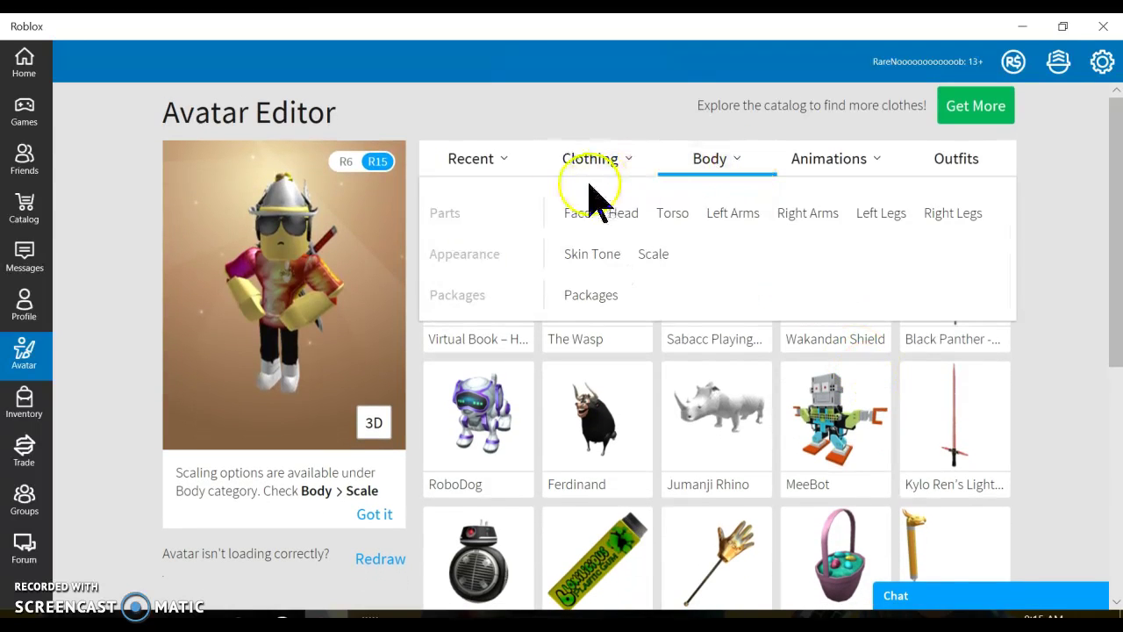
# View the owned faces, heads and torsos from the Body categories.
pyautogui.click(577, 213)
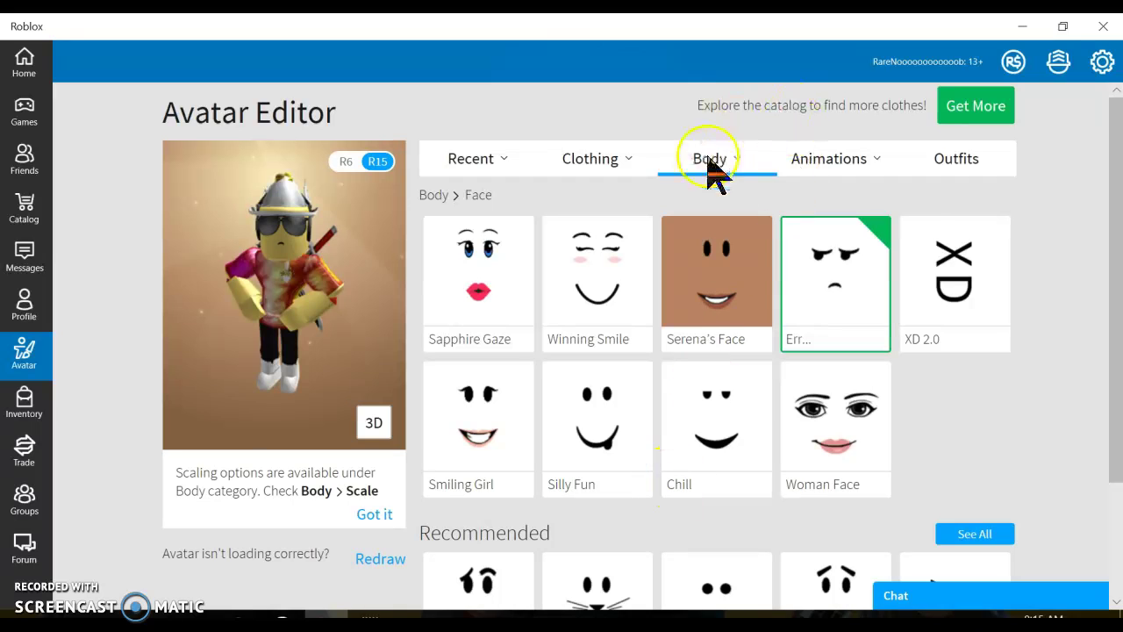
pyautogui.click(715, 162)
pyautogui.click(619, 215)
pyautogui.click(719, 163)
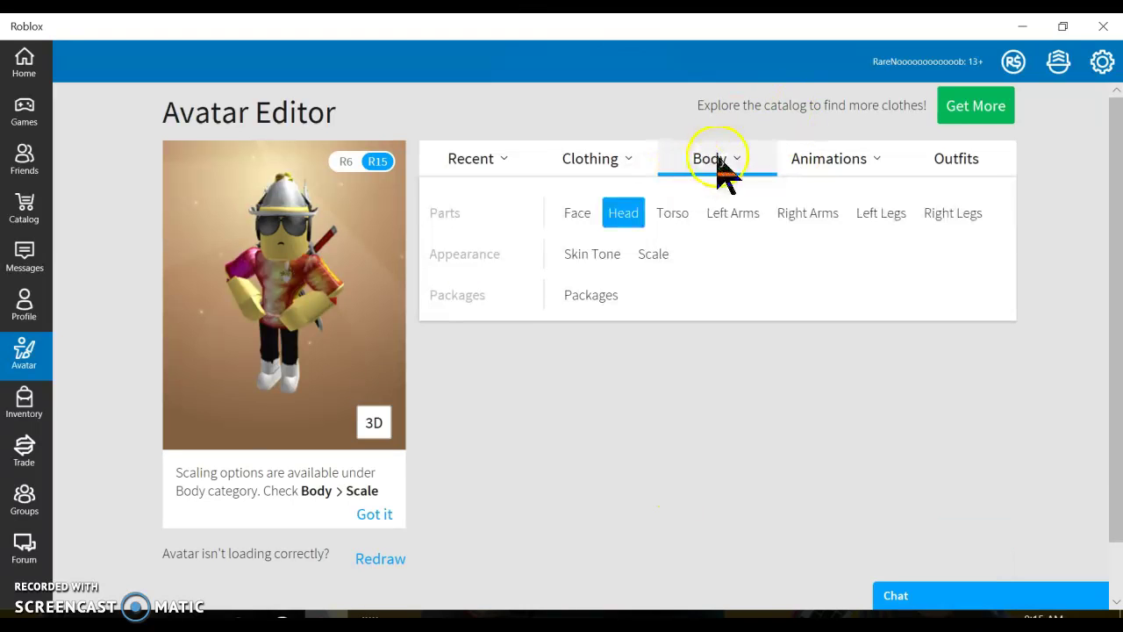
pyautogui.click(715, 159)
pyautogui.click(712, 171)
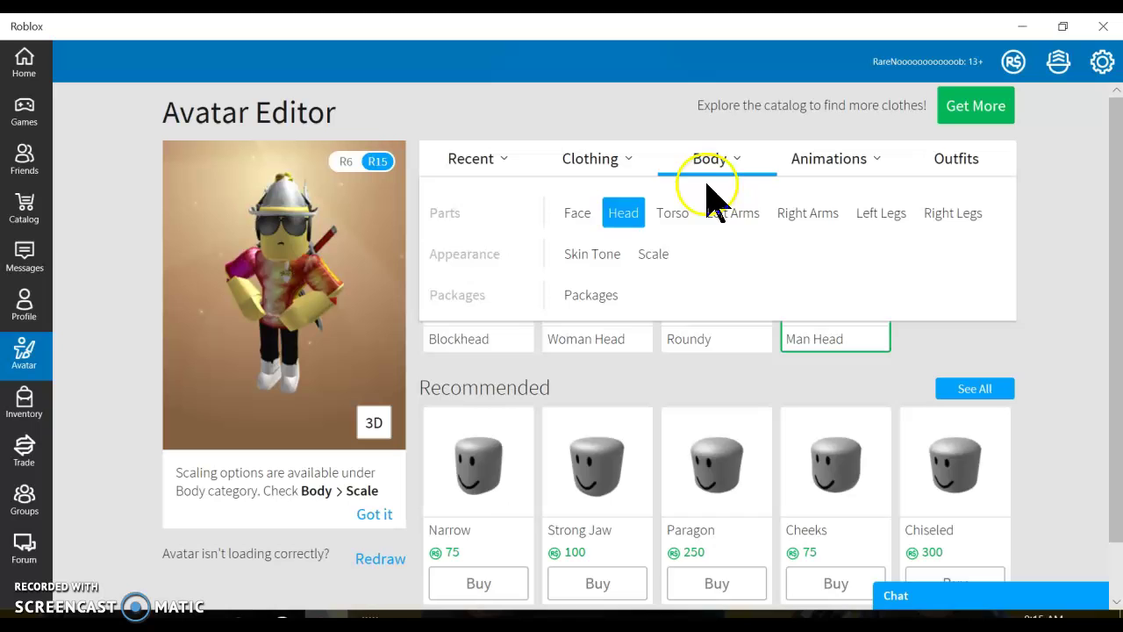
pyautogui.click(672, 214)
pyautogui.click(715, 160)
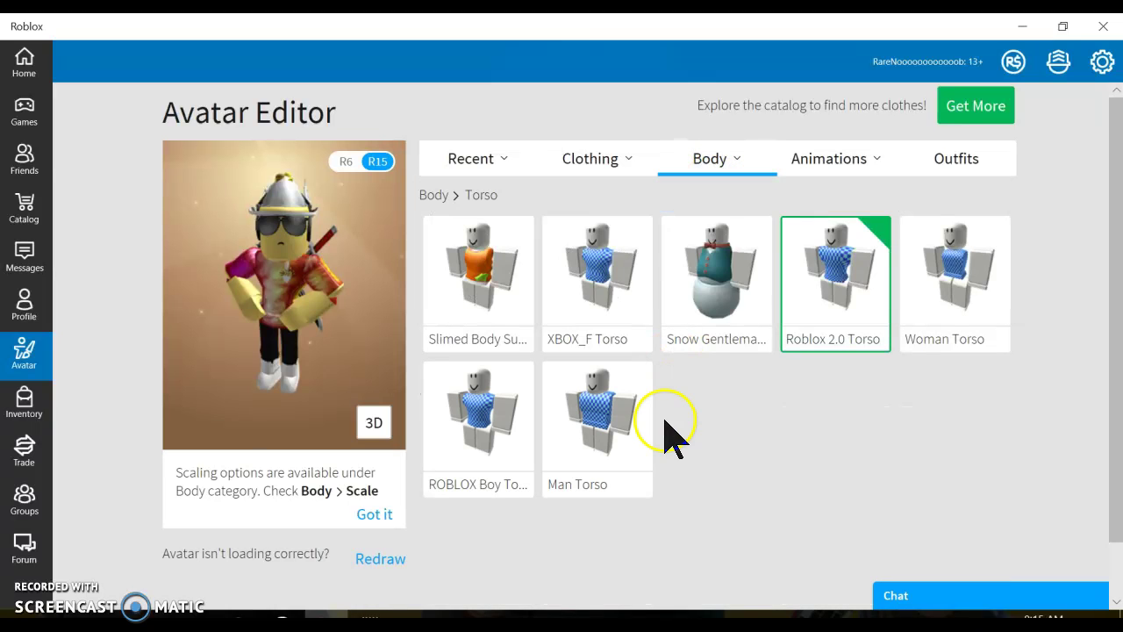
pyautogui.click(724, 162)
# View the owned left arms, right arms and body packages.
pyautogui.click(732, 214)
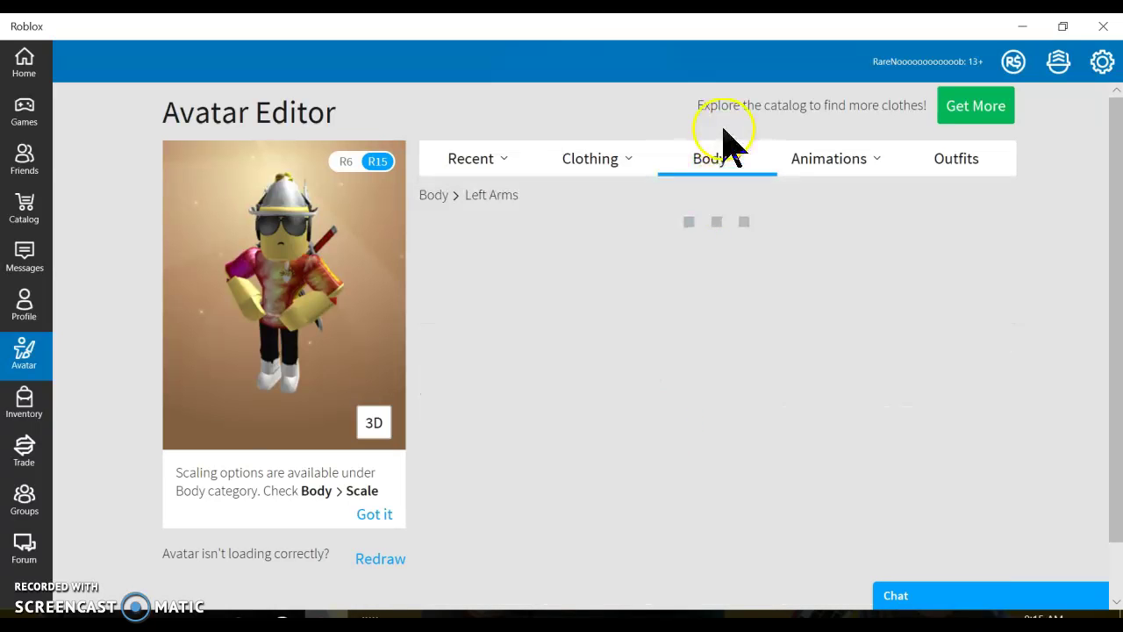
pyautogui.click(715, 159)
pyautogui.click(736, 157)
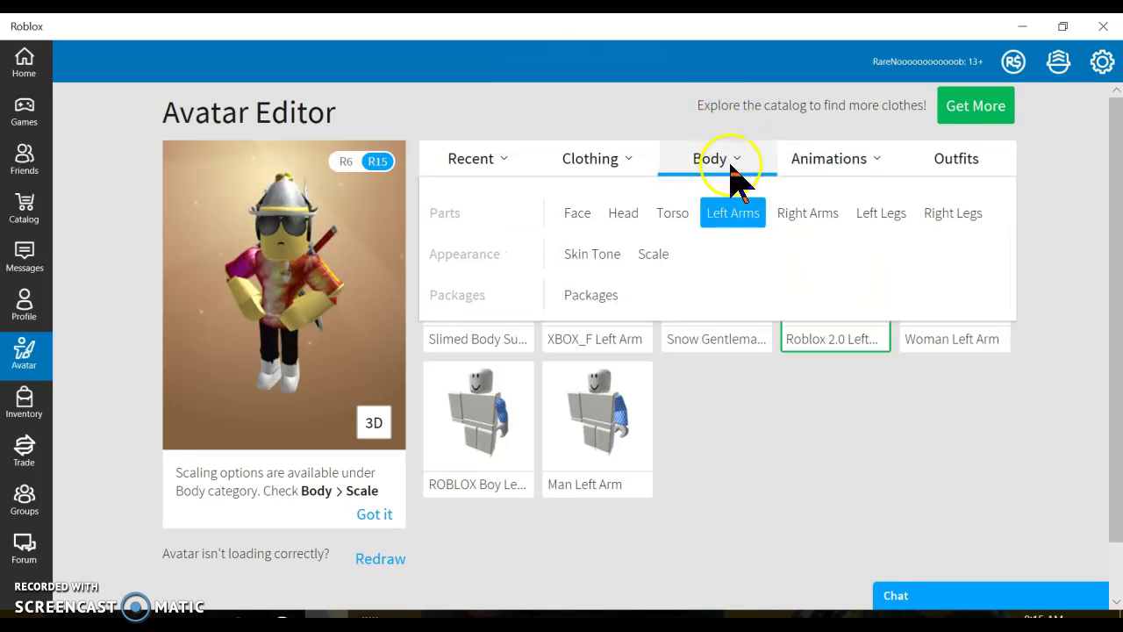
pyautogui.click(807, 213)
pyautogui.click(712, 162)
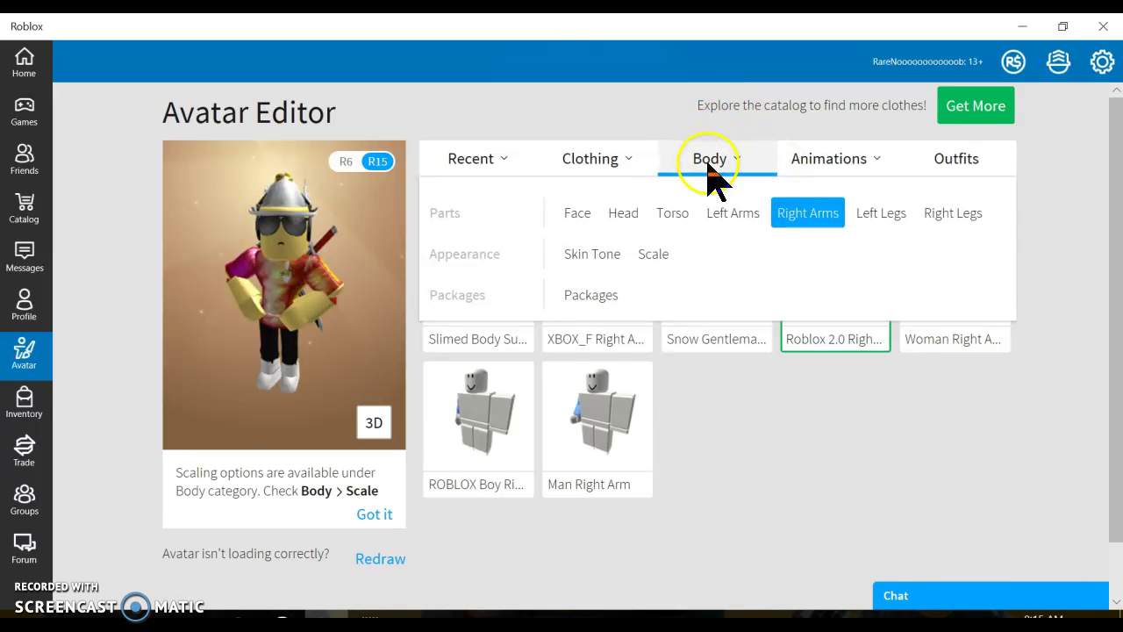
pyautogui.click(736, 439)
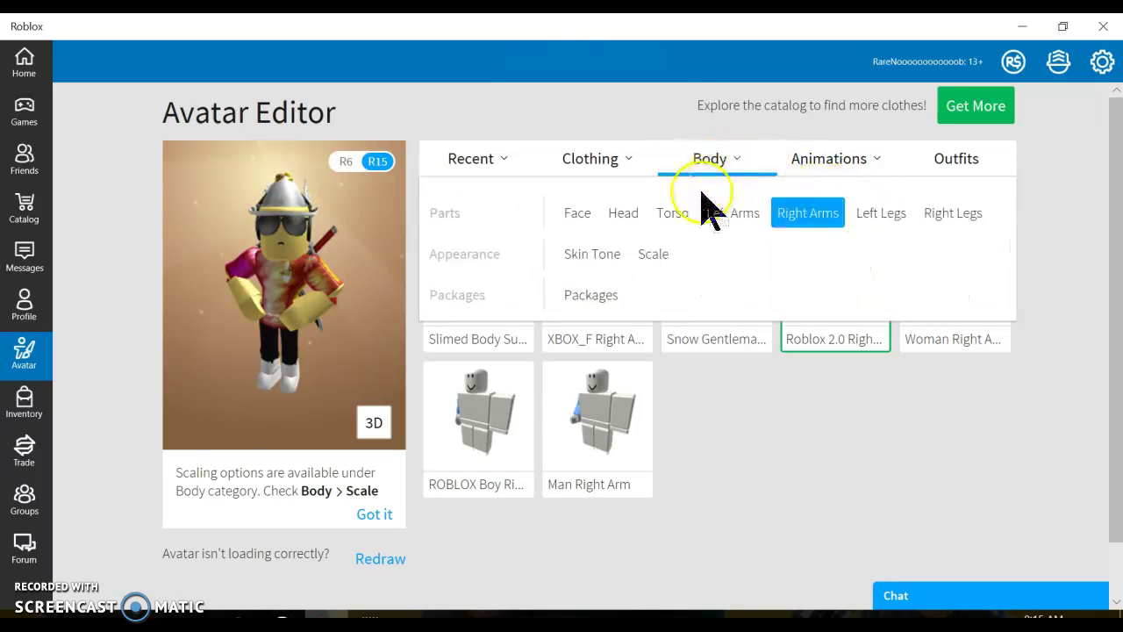
pyautogui.click(594, 296)
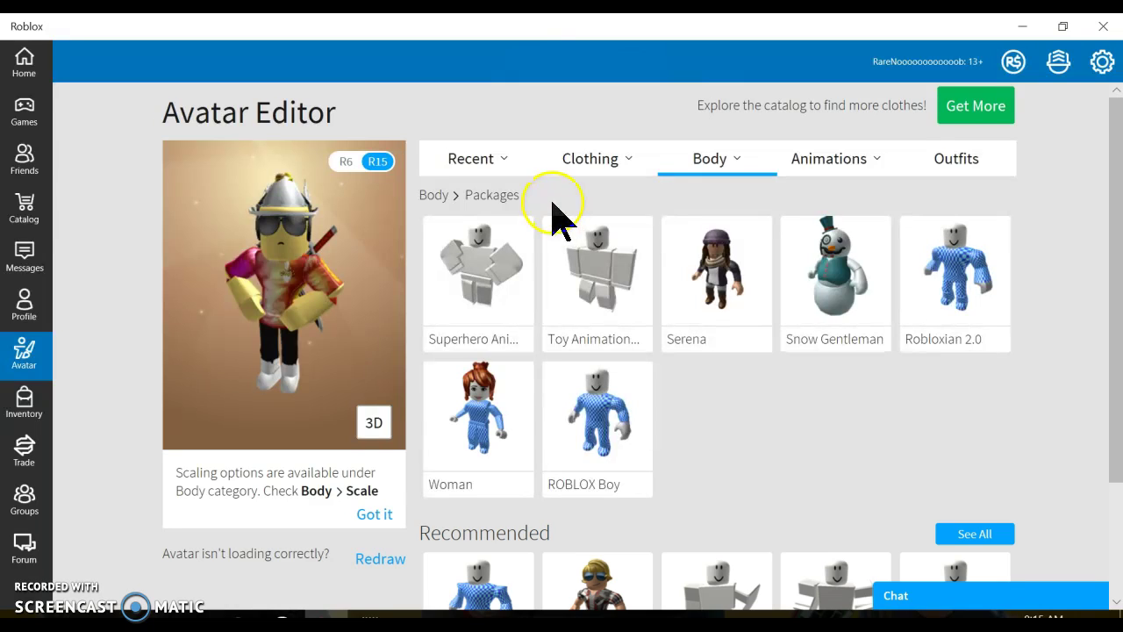
pyautogui.moveTo(836, 158)
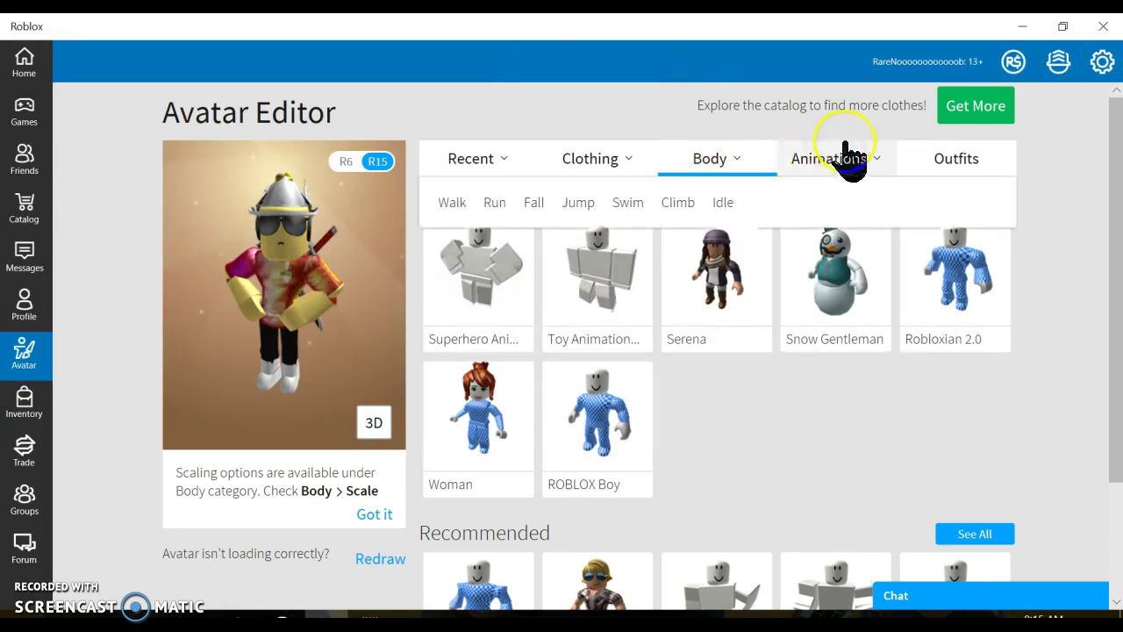
# Show the saved outfits 'da best' and 'poo' in the Outfits tab.
pyautogui.click(957, 158)
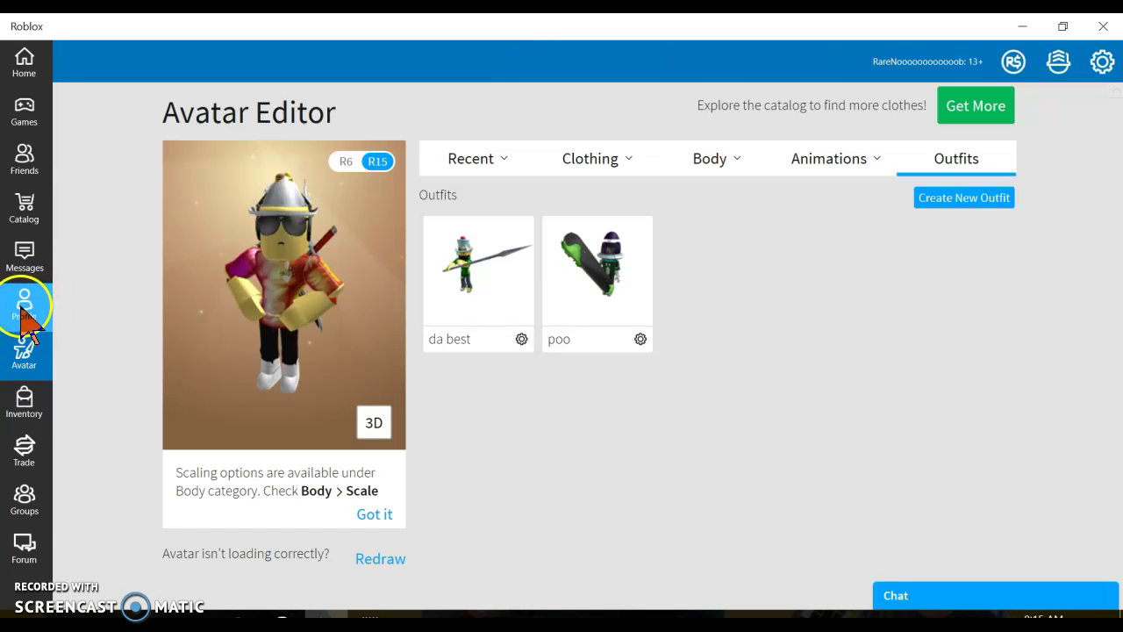
# Go to the profile's Creations, where 'fortnite pre-alpha' shows 3 visits.
pyautogui.click(24, 311)
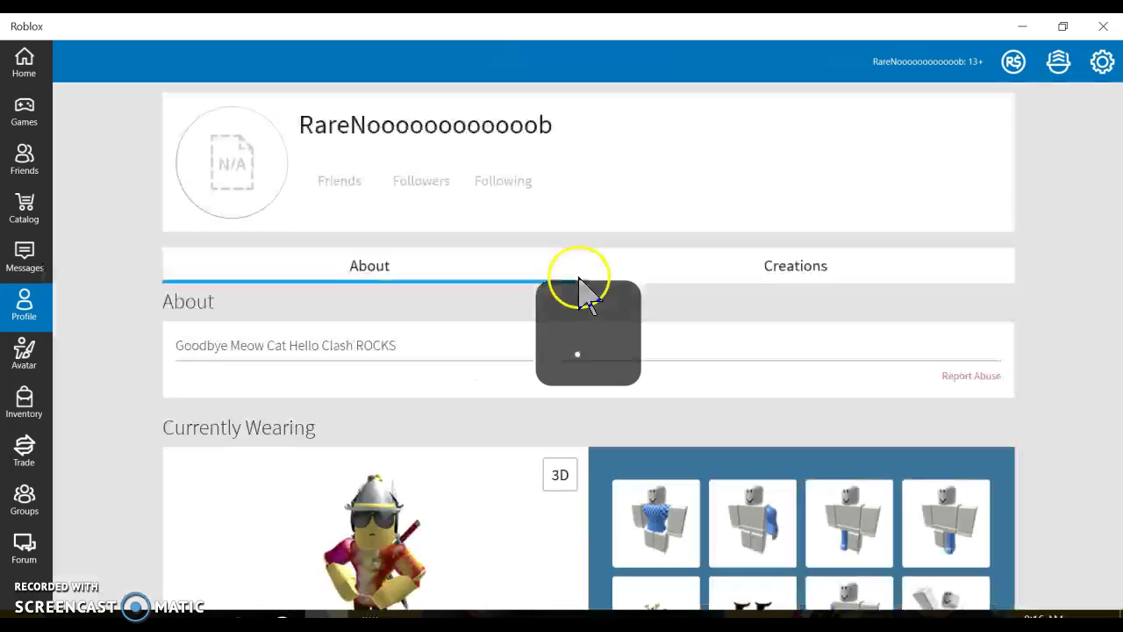
pyautogui.click(741, 279)
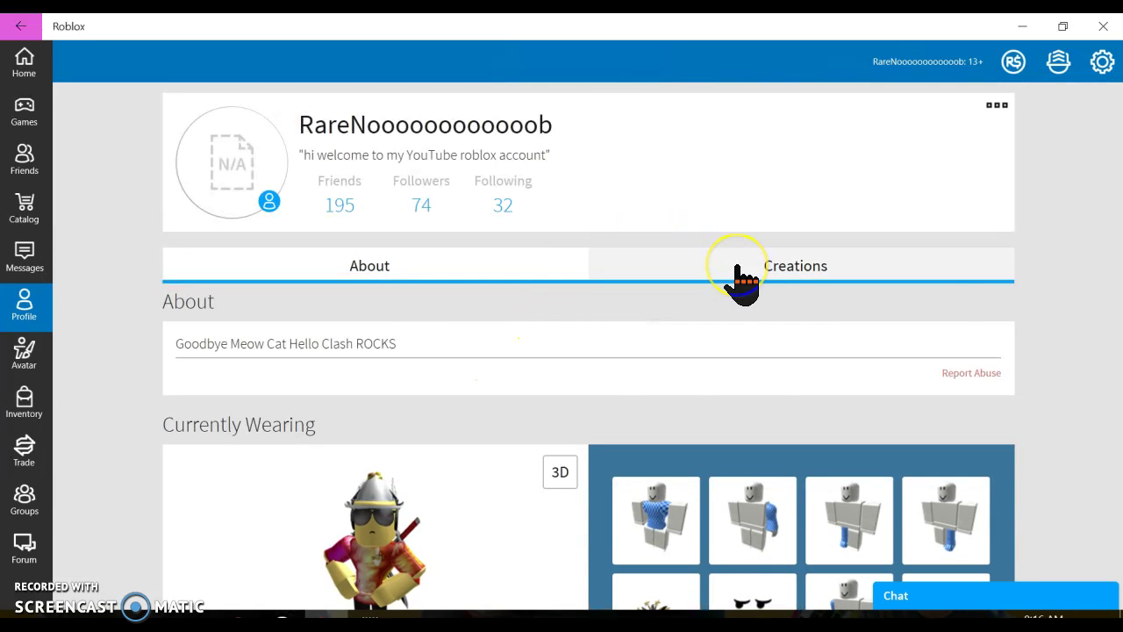
pyautogui.click(443, 381)
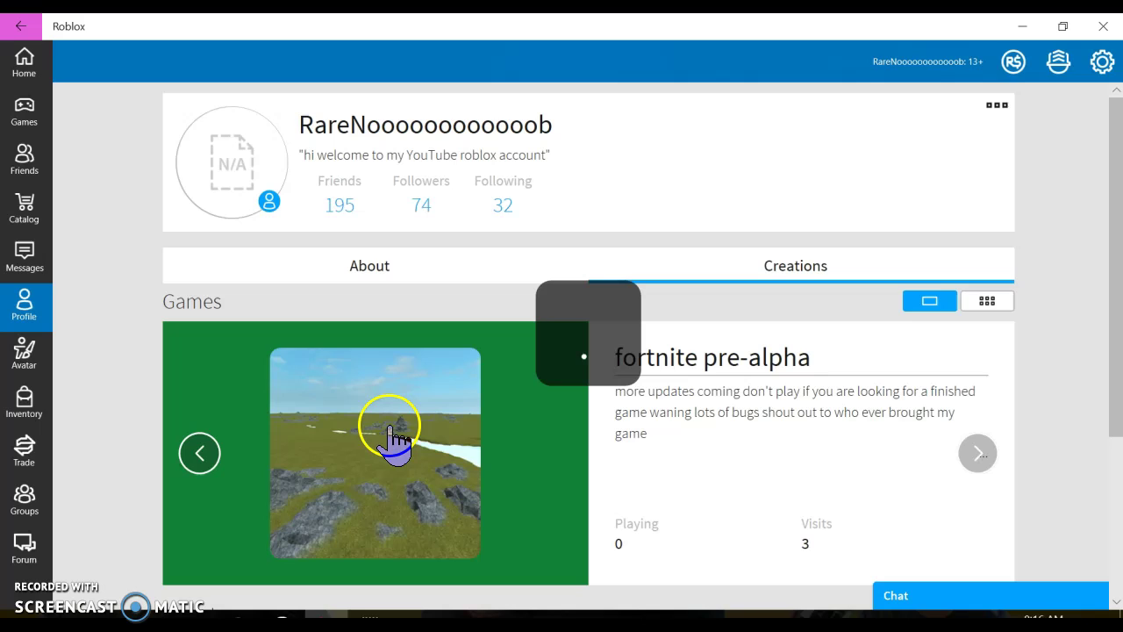
# Try joining 'fortnite pre-alpha', then cancel the server wait and return to its page.
pyautogui.click(492, 435)
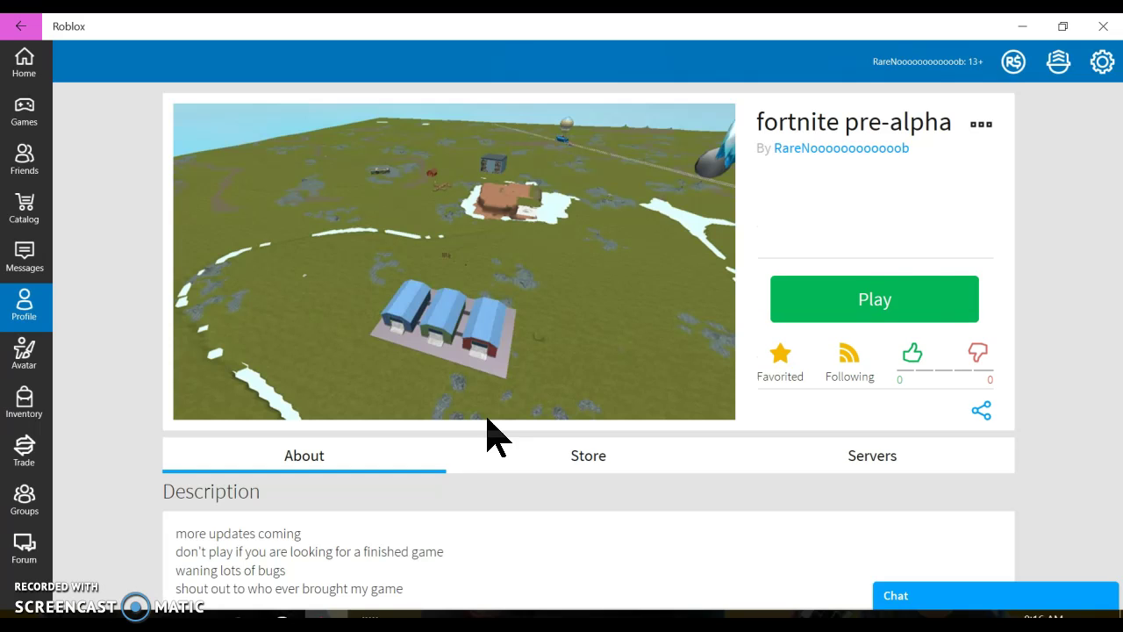
pyautogui.click(875, 303)
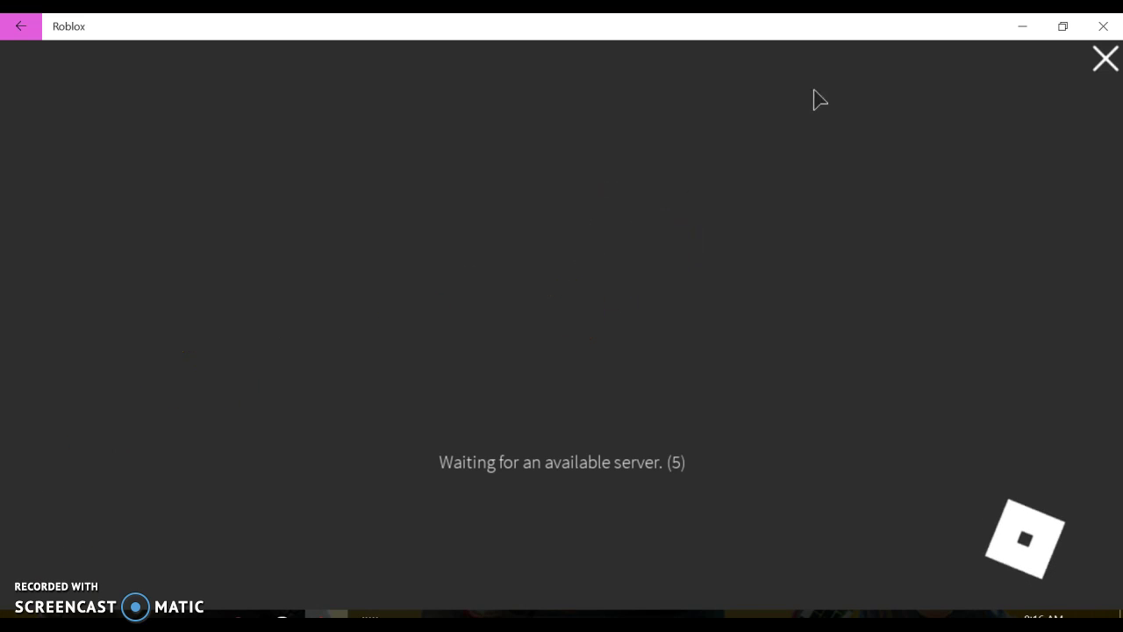
pyautogui.click(1105, 62)
pyautogui.scroll(-4, 507, 331)
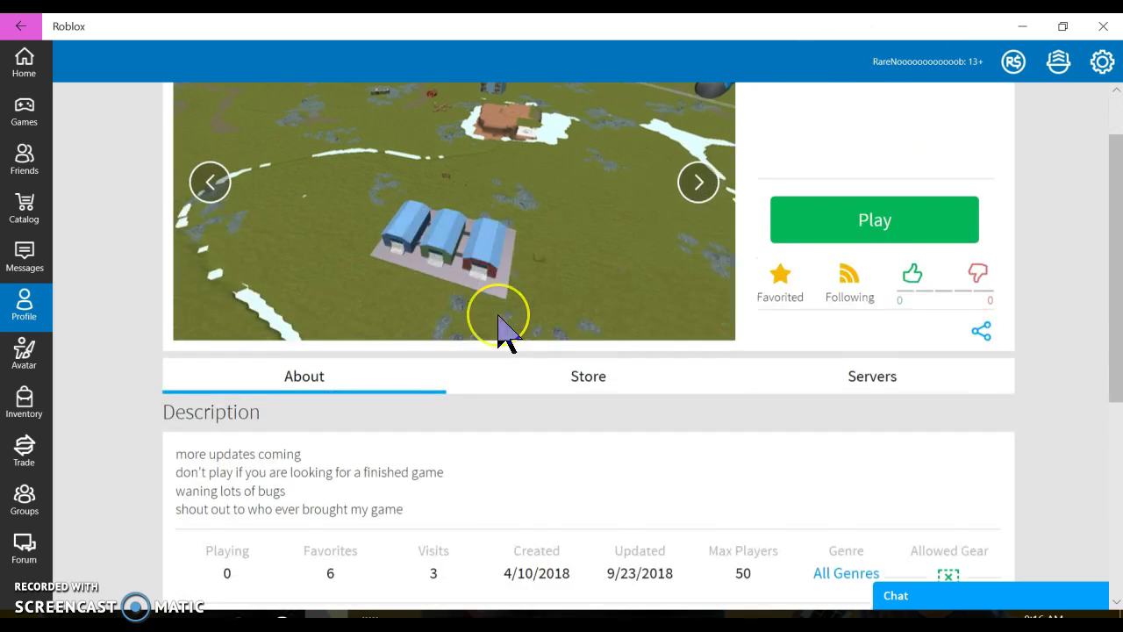
pyautogui.scroll(-3, 507, 332)
pyautogui.scroll(-3, 507, 332)
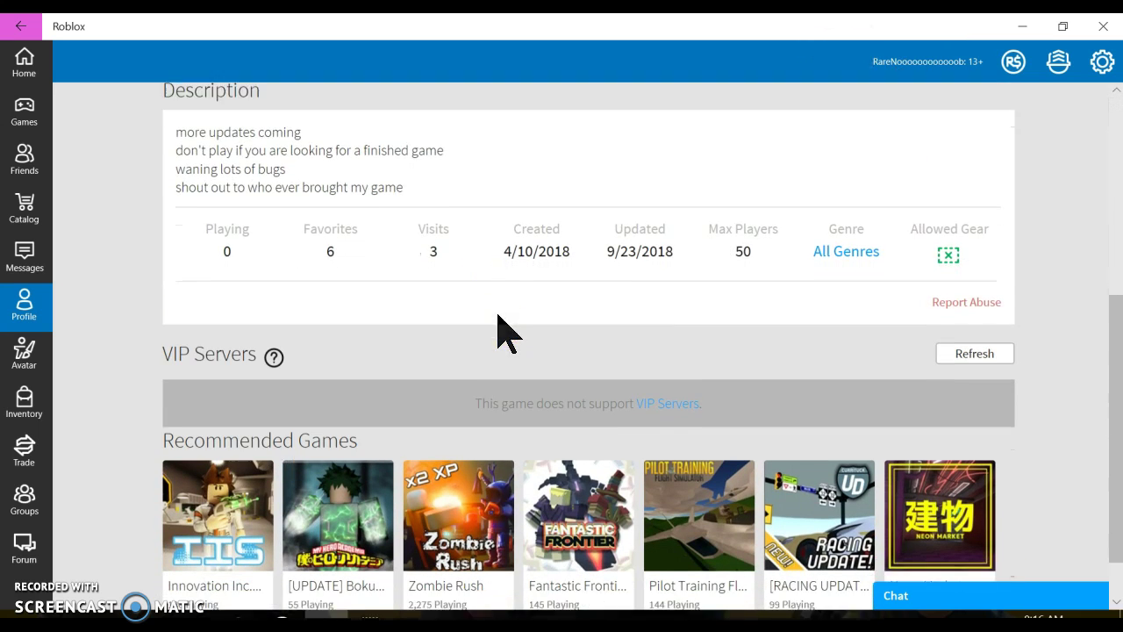
pyautogui.scroll(-3, 507, 331)
pyautogui.scroll(1, 507, 332)
pyautogui.scroll(8, 507, 332)
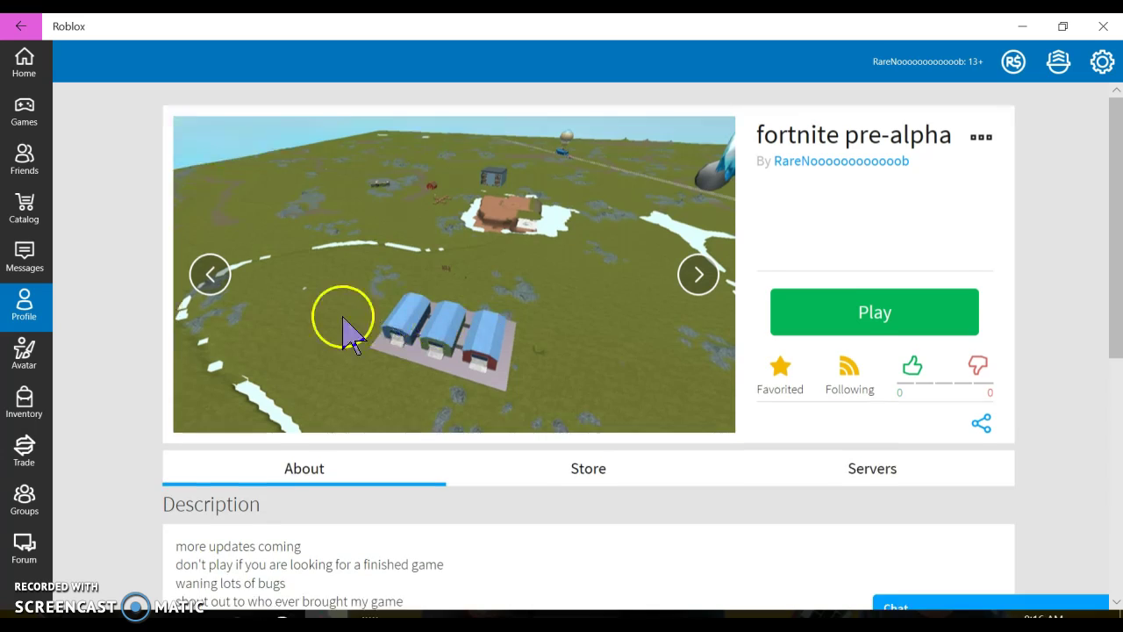